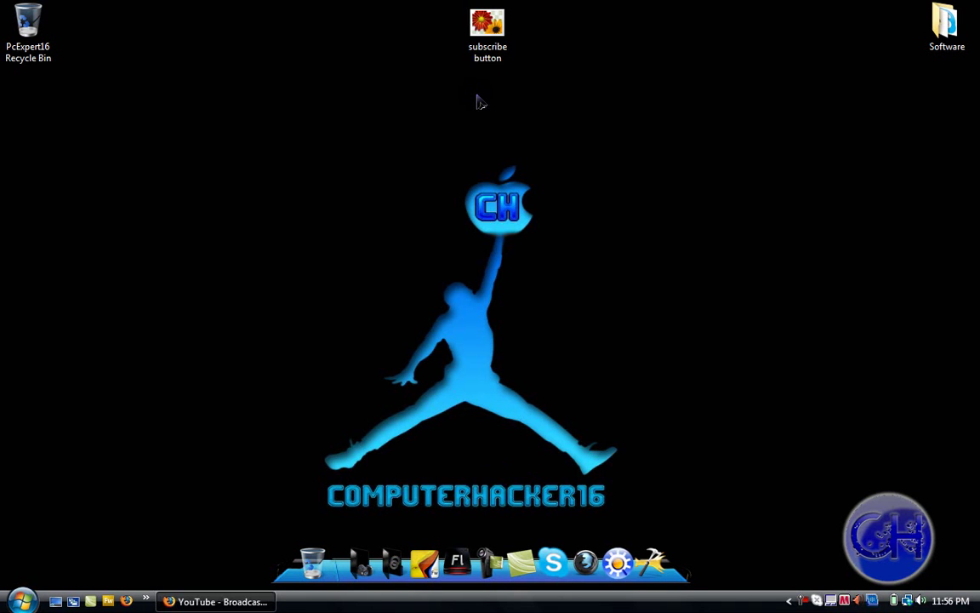
Step: Open the 'subscribe button' desktop image in Windows Photo Gallery to show the finished yellow button
double_click(487, 27)
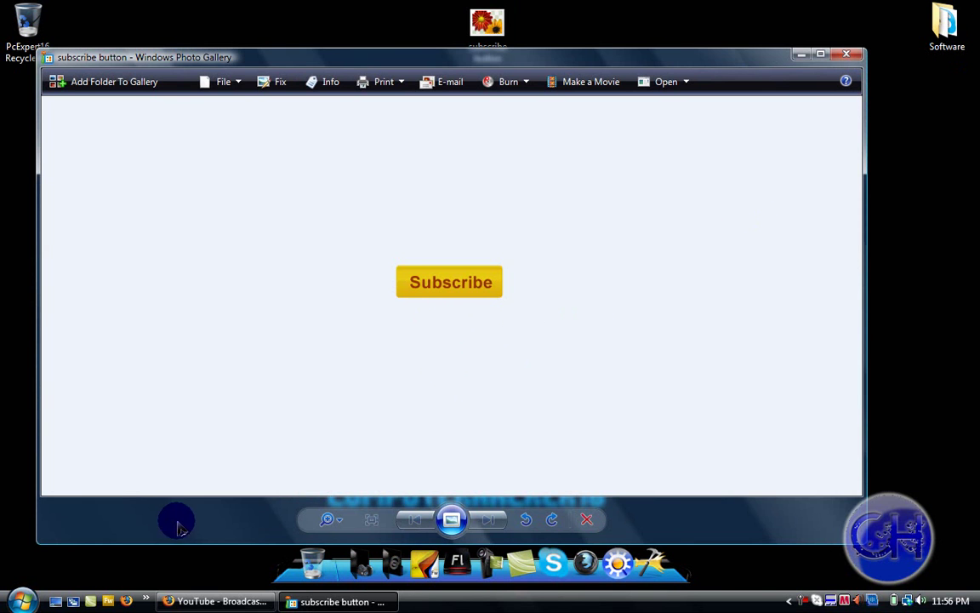
Step: Open the 'Thanks For Supporting Me' video from the YouTube My Videos list
click(213, 601)
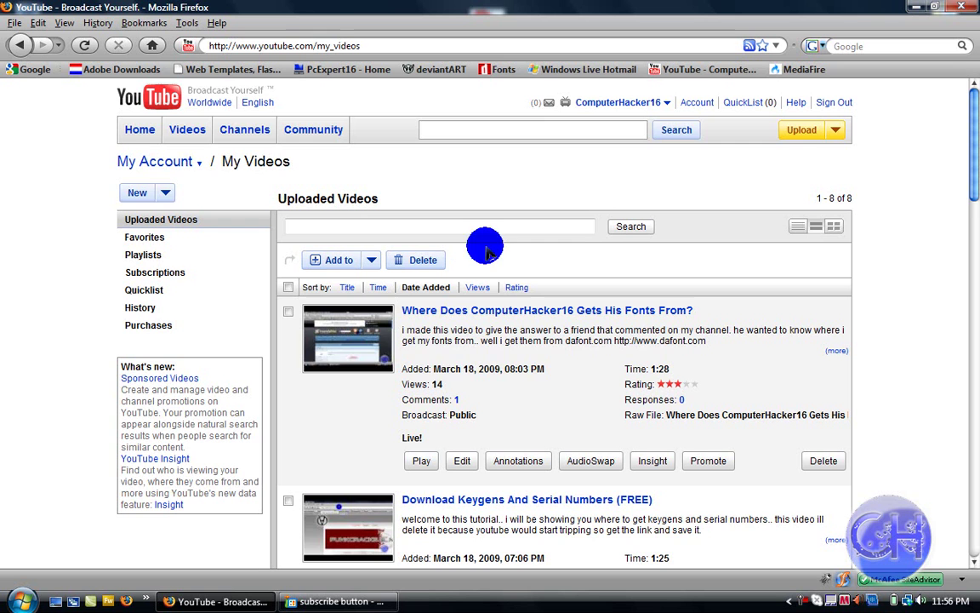
drag(973, 162, 972, 313)
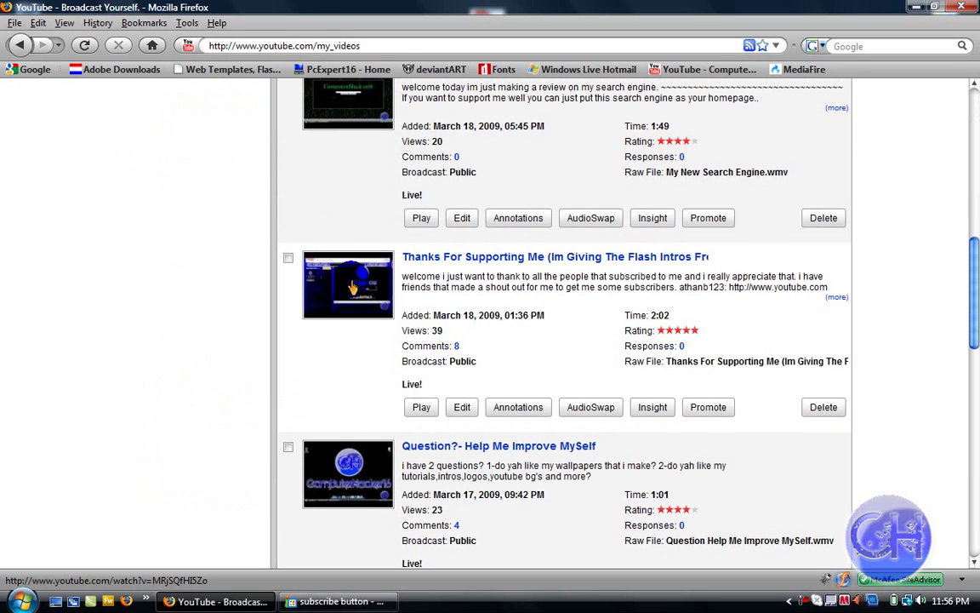
click(380, 300)
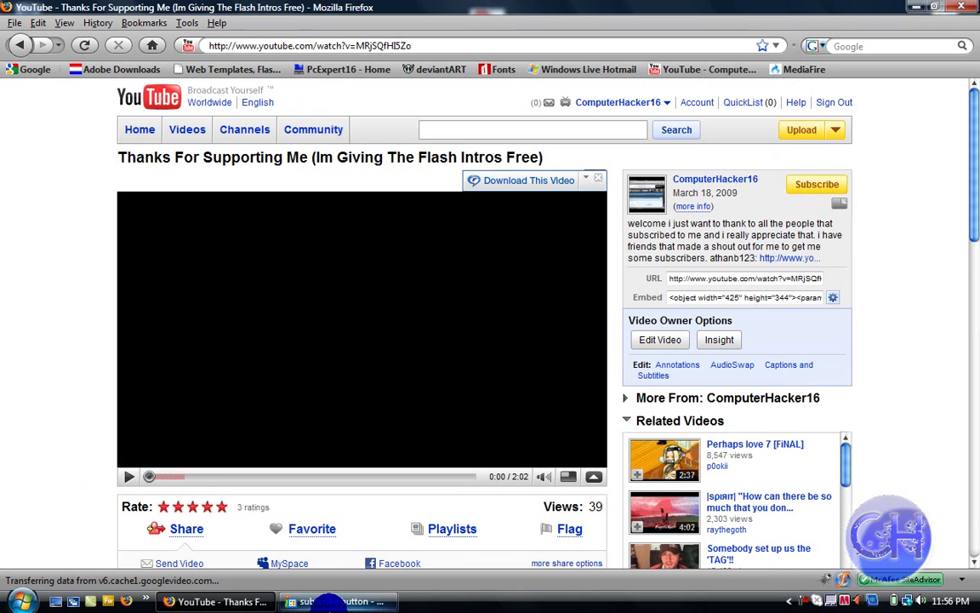
Step: Compare the subscribe button image with the YouTube video page, then minimize Firefox and close the image
click(336, 601)
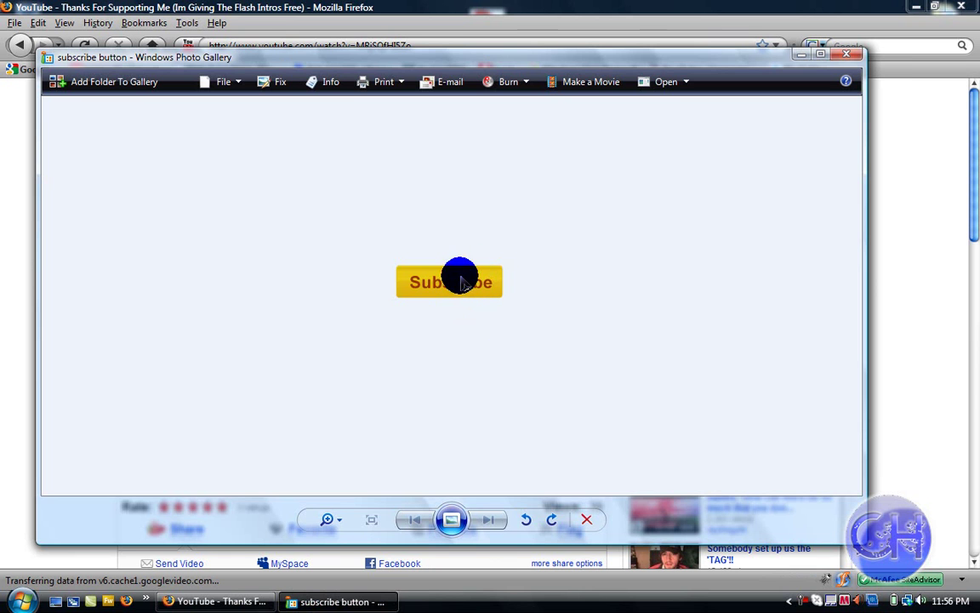
key(alt+Tab)
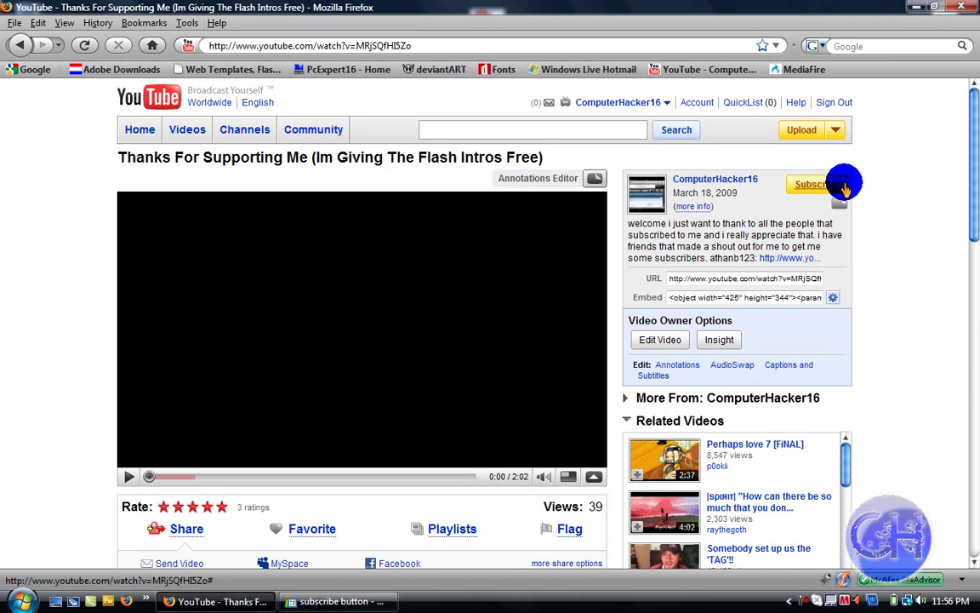
key(alt+Tab)
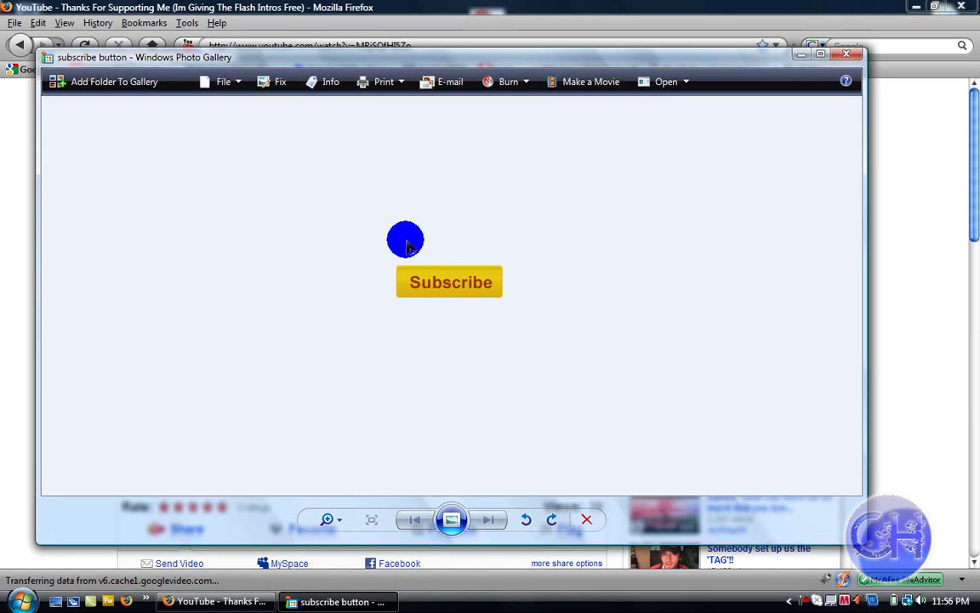
click(345, 548)
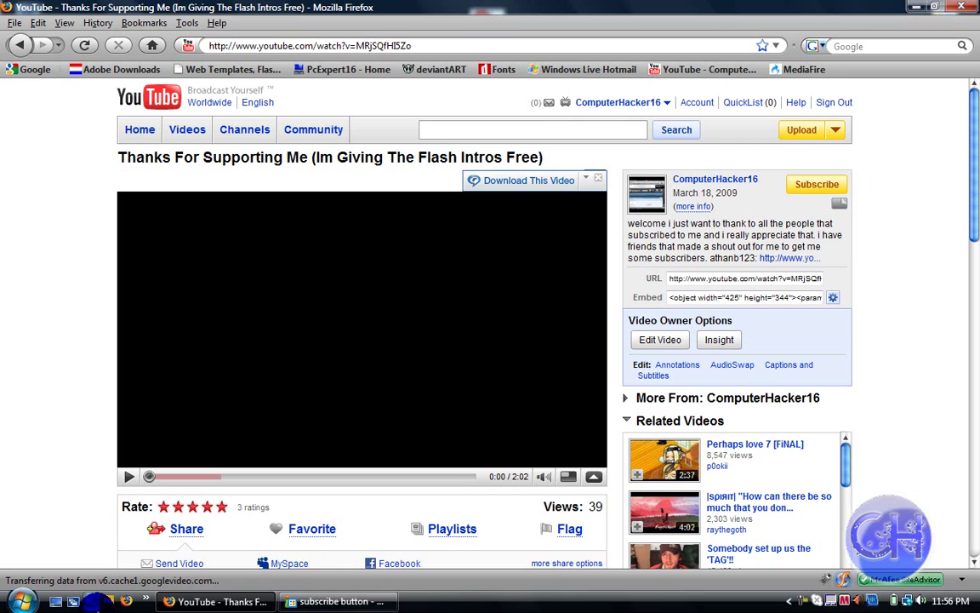
click(74, 601)
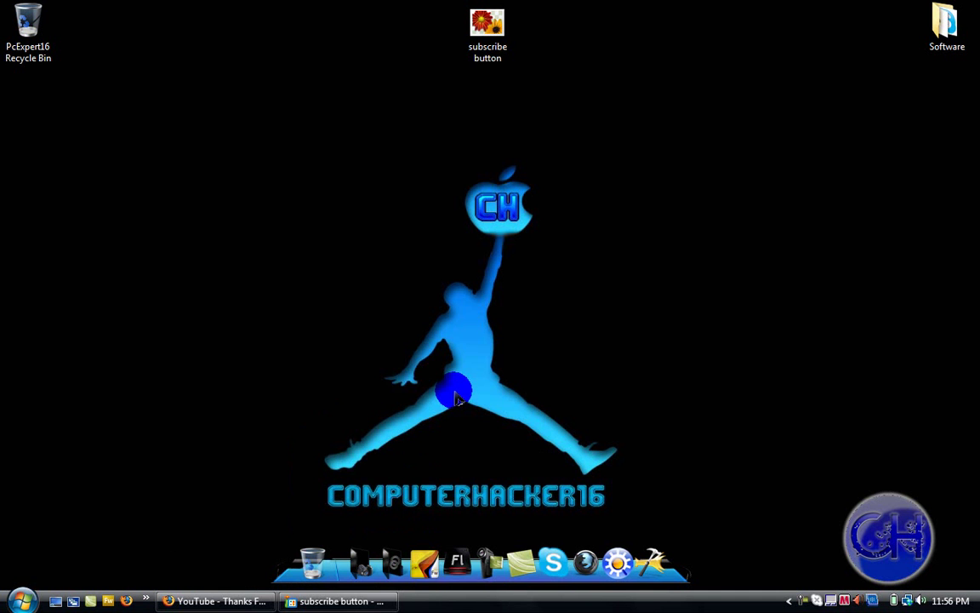
click(332, 601)
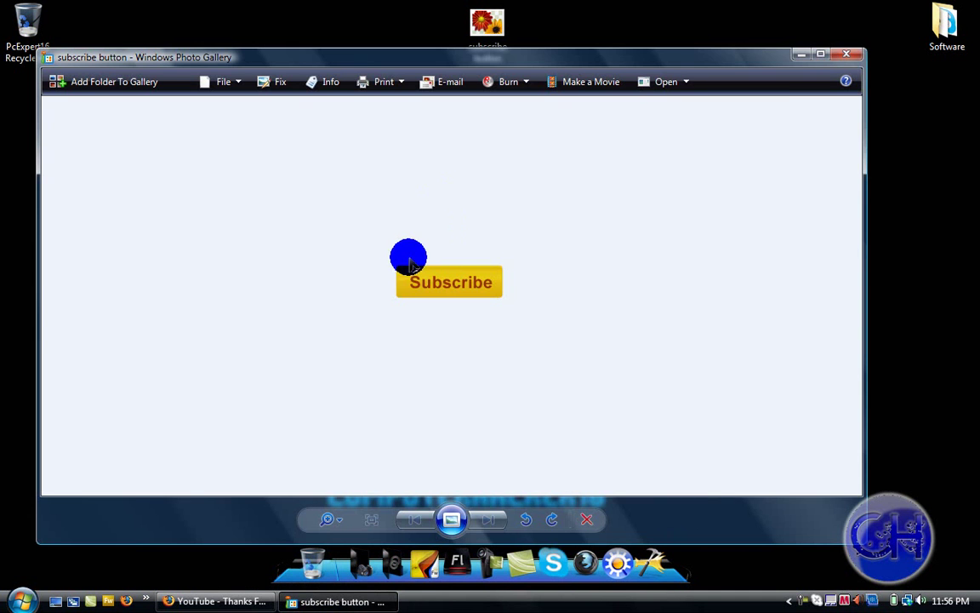
click(839, 59)
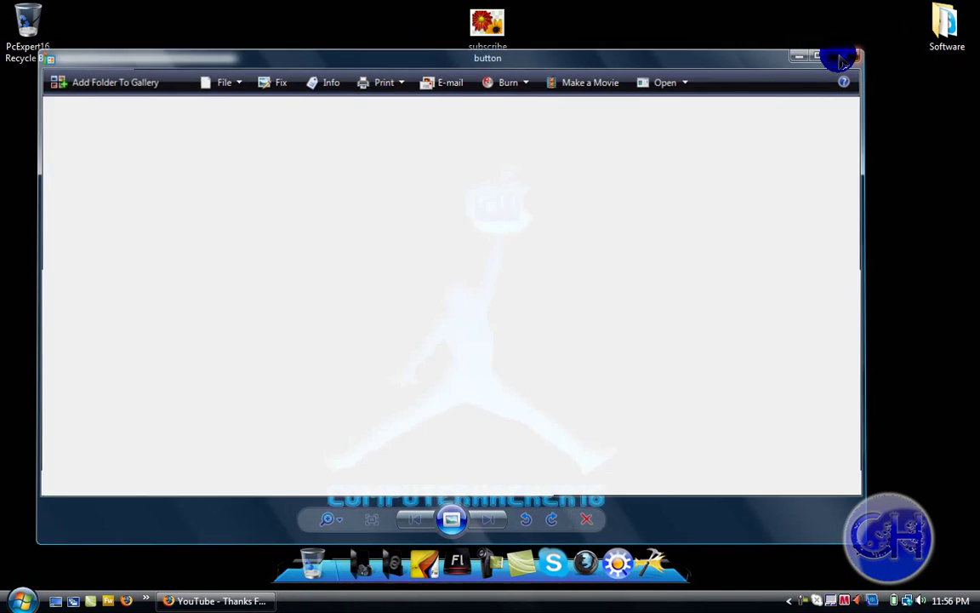
Step: Launch Fireworks CS3 and start a new PNG document sized 200 by 200 pixels, keeping the Transparent canvas
click(422, 563)
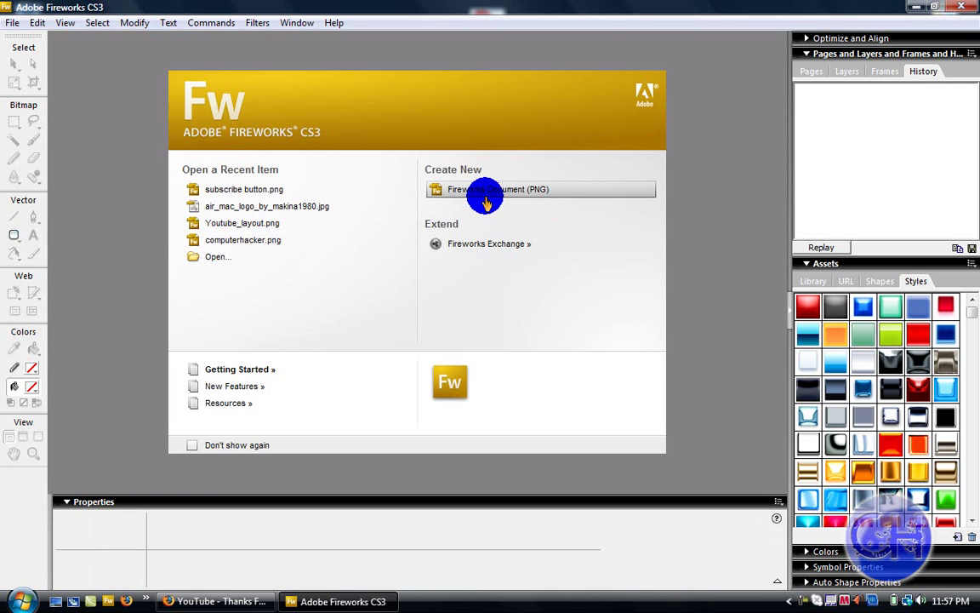
click(489, 192)
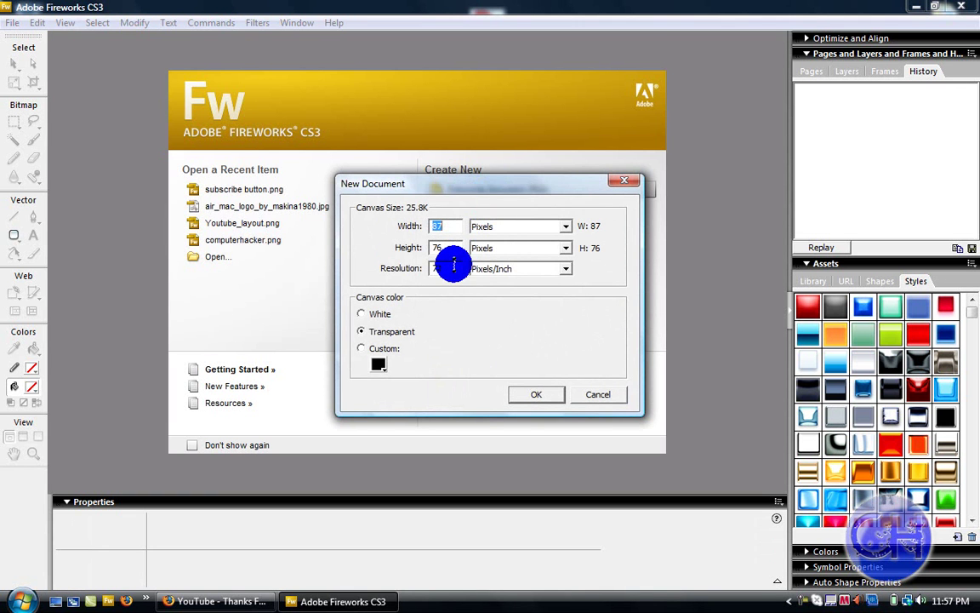
text(200)
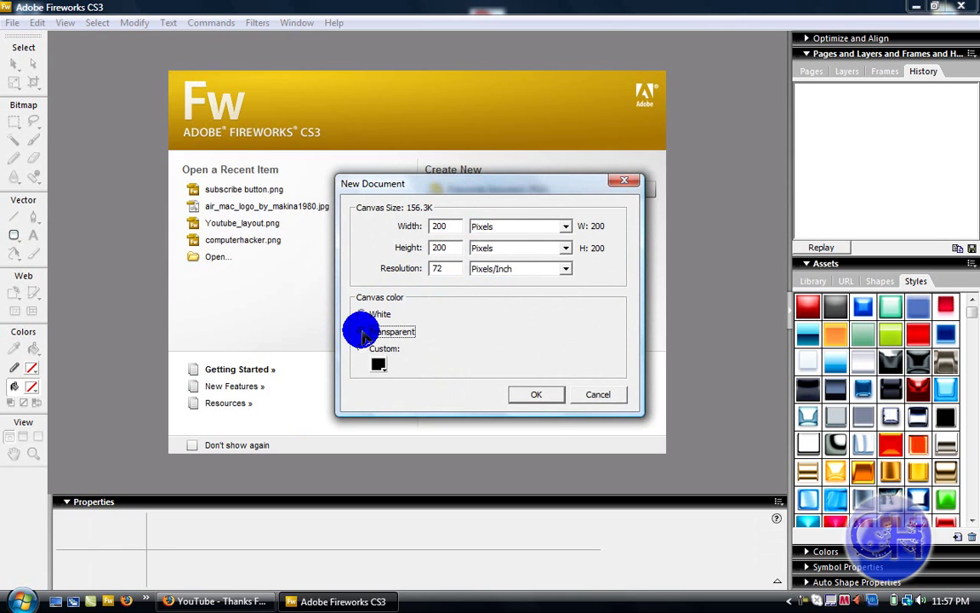
click(536, 394)
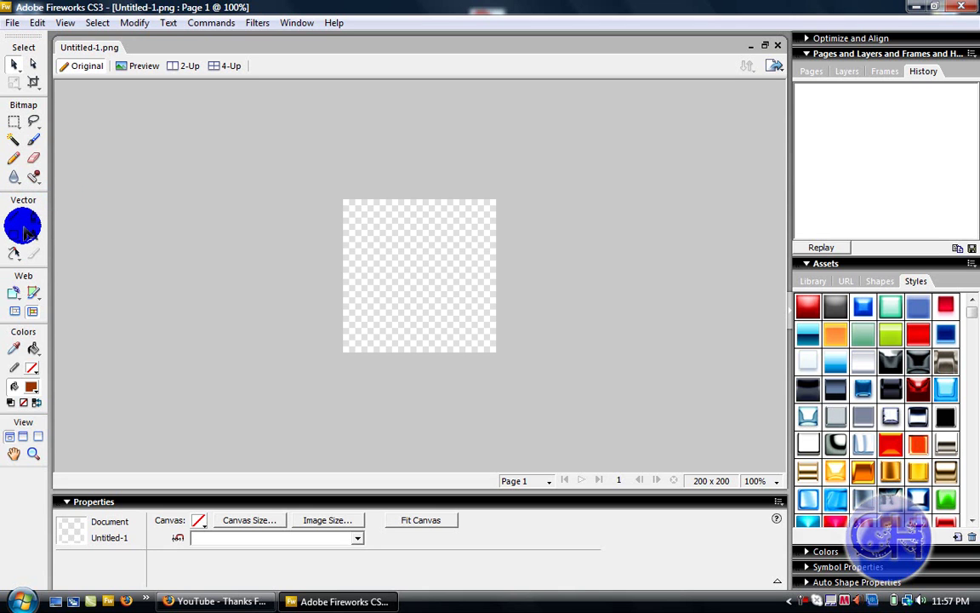
Step: Draw a 121×38 rounded rectangle on the canvas and nudge it right toward the centre
drag(15, 241, 95, 427)
drag(352, 256, 447, 290)
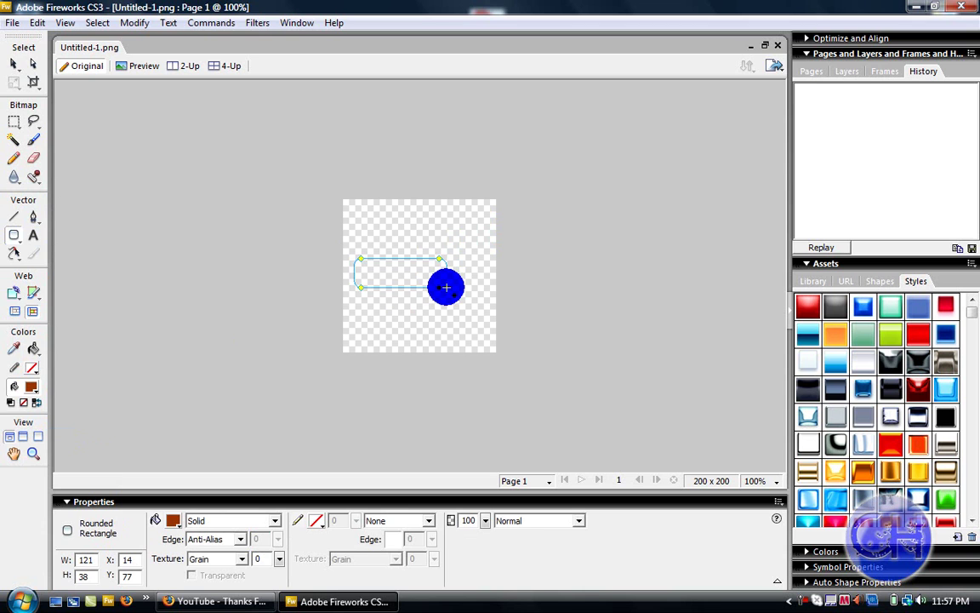
drag(446, 288, 446, 287)
click(15, 66)
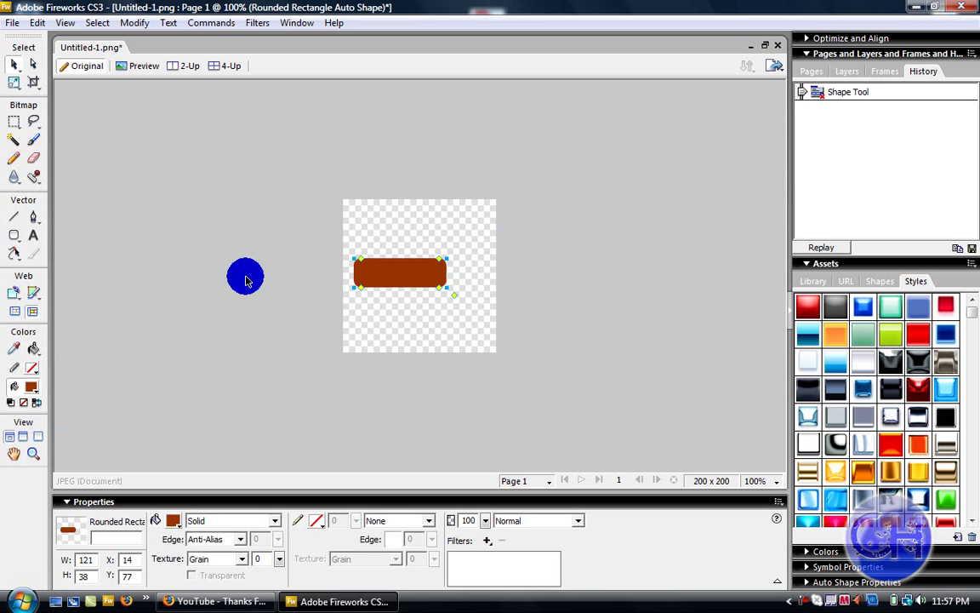
mouse_move(380, 281)
mouse_down()
mouse_move(407, 279)
mouse_move(395, 281)
mouse_up()
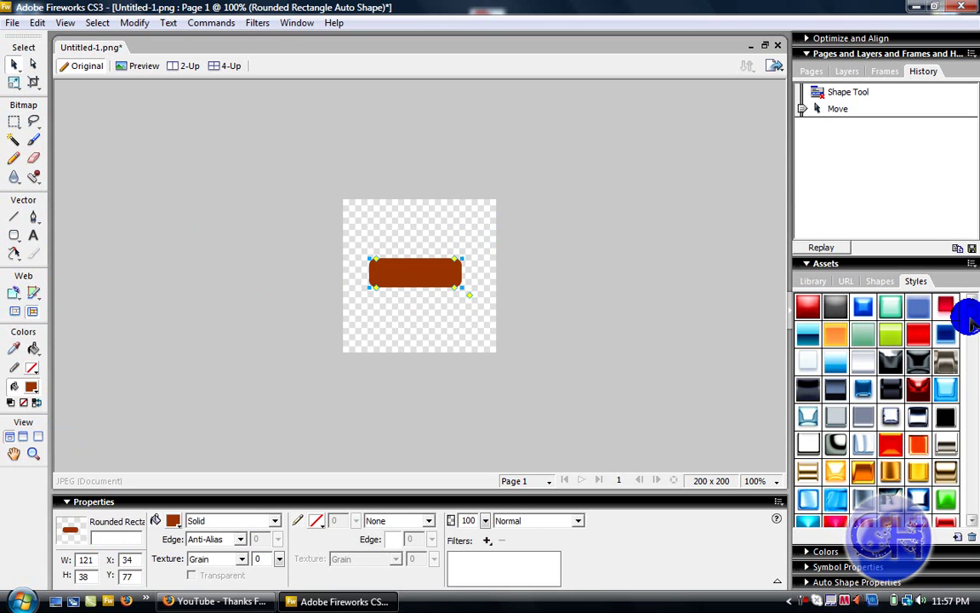
scroll(970, 320, down, 2)
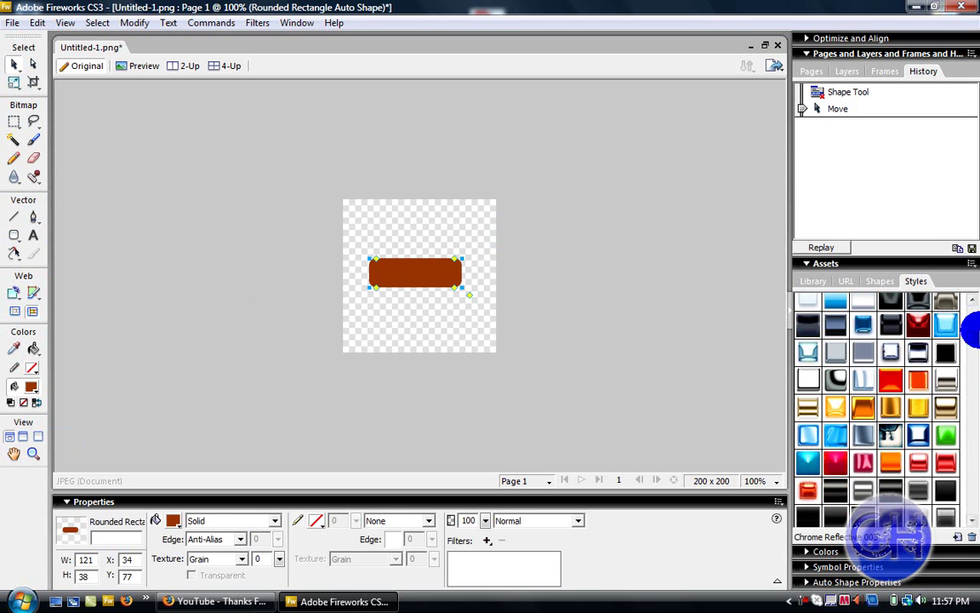
scroll(970, 365, down, 5)
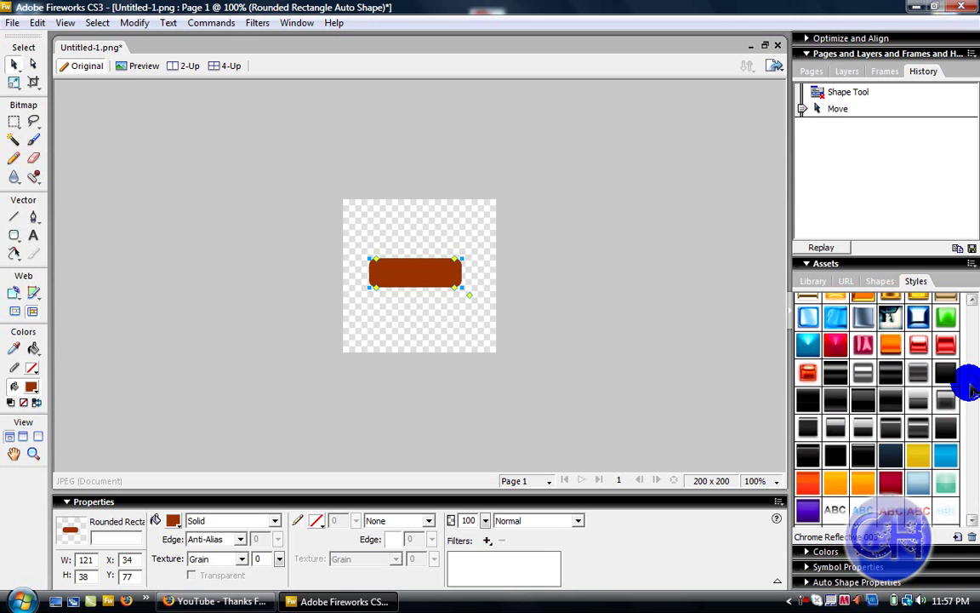
scroll(971, 394, down, 1)
Step: Apply the yellow Soft Shine 002 style to the rectangle and reduce its corner roundness
click(918, 427)
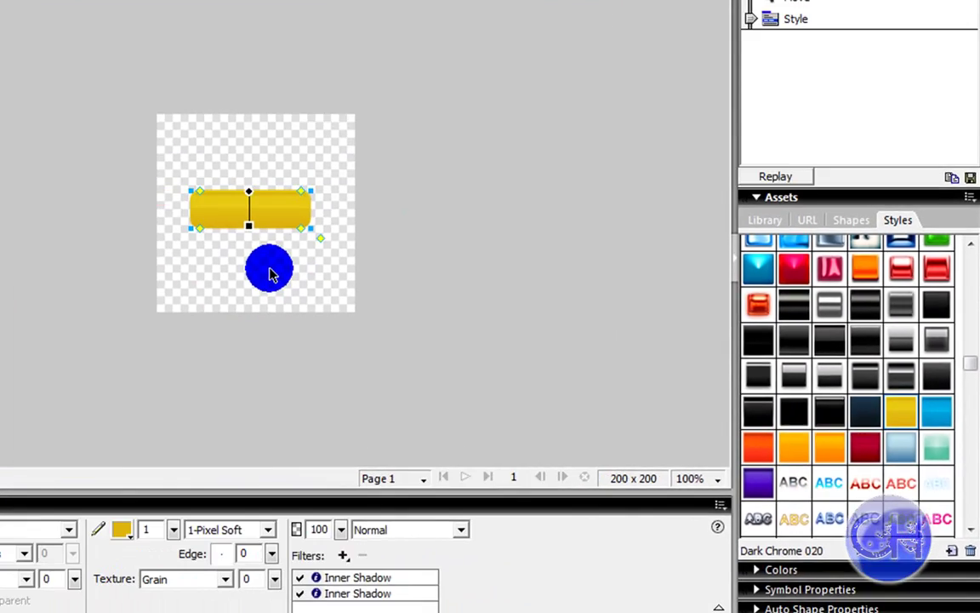
drag(271, 274, 207, 251)
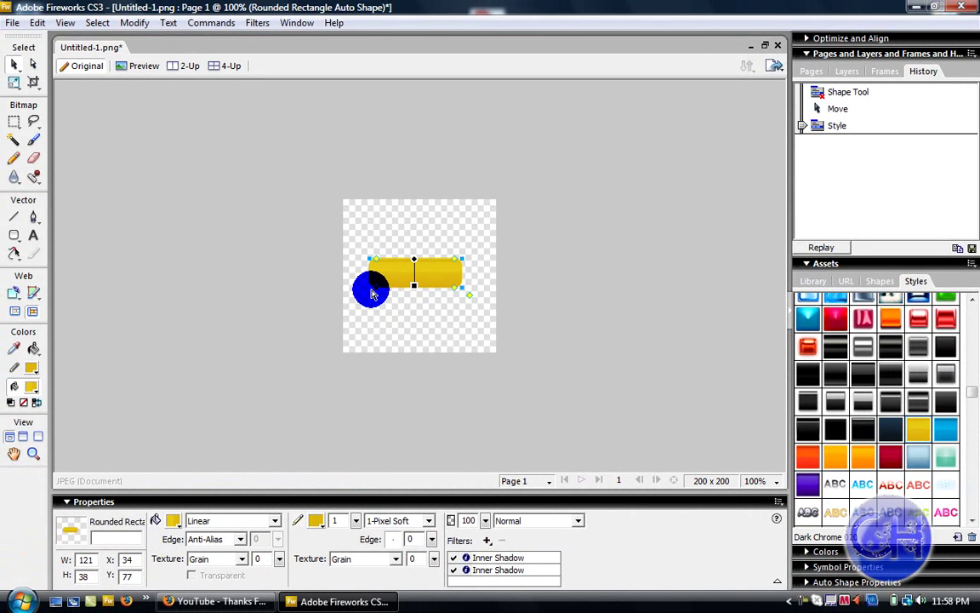
drag(372, 294, 375, 295)
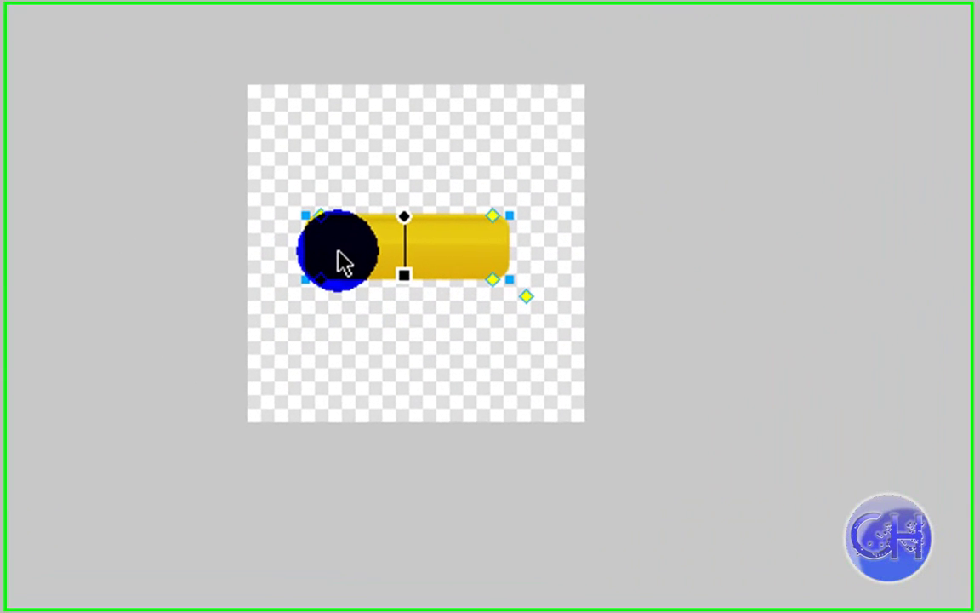
mouse_move(313, 295)
mouse_down()
mouse_move(322, 287)
mouse_move(328, 298)
mouse_move(313, 285)
mouse_move(326, 287)
mouse_move(319, 276)
mouse_move(313, 287)
mouse_up()
click(393, 265)
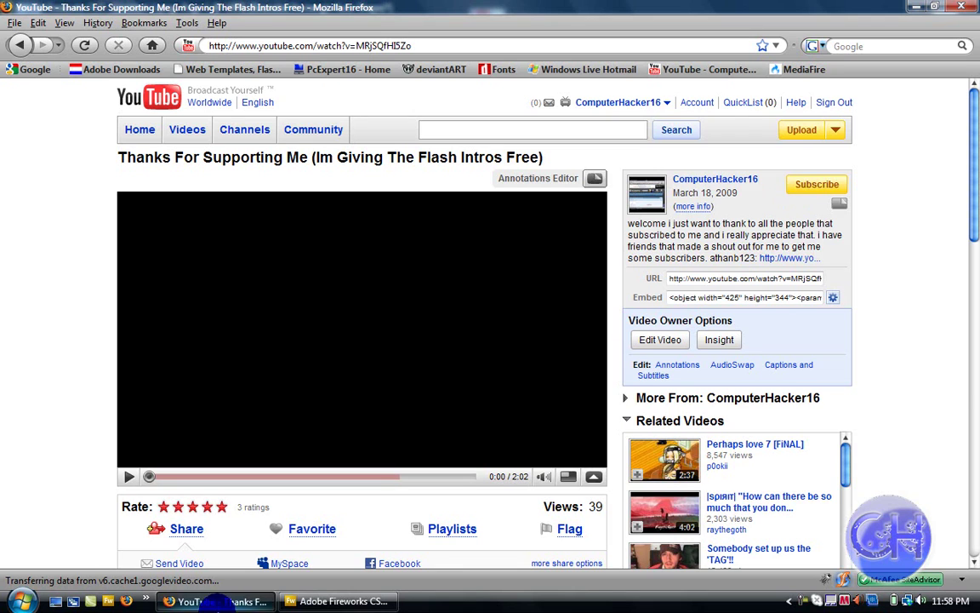
click(338, 601)
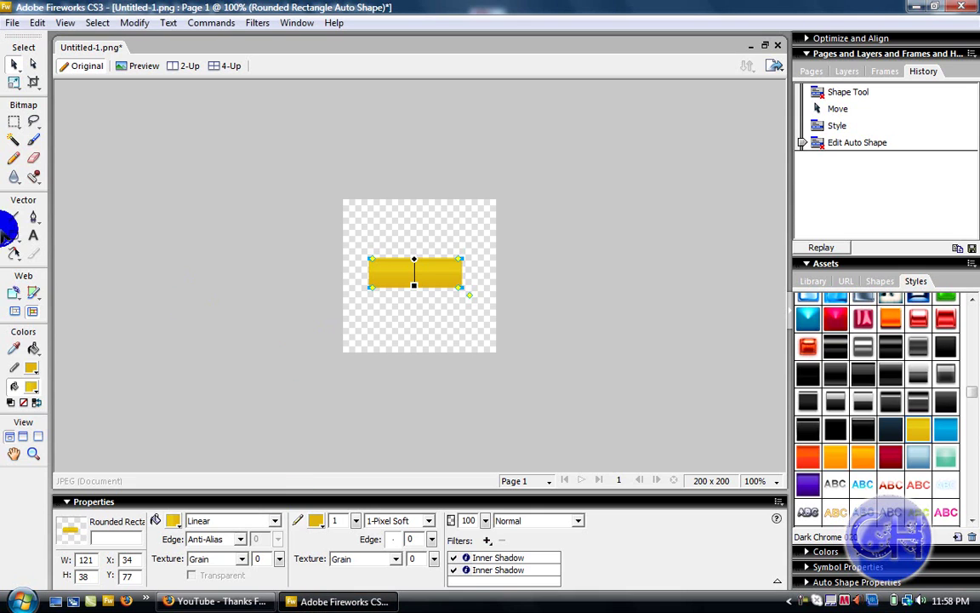
Step: Add 'Subscribe' text on the yellow bar, centre it, and set its font to Arial
click(33, 235)
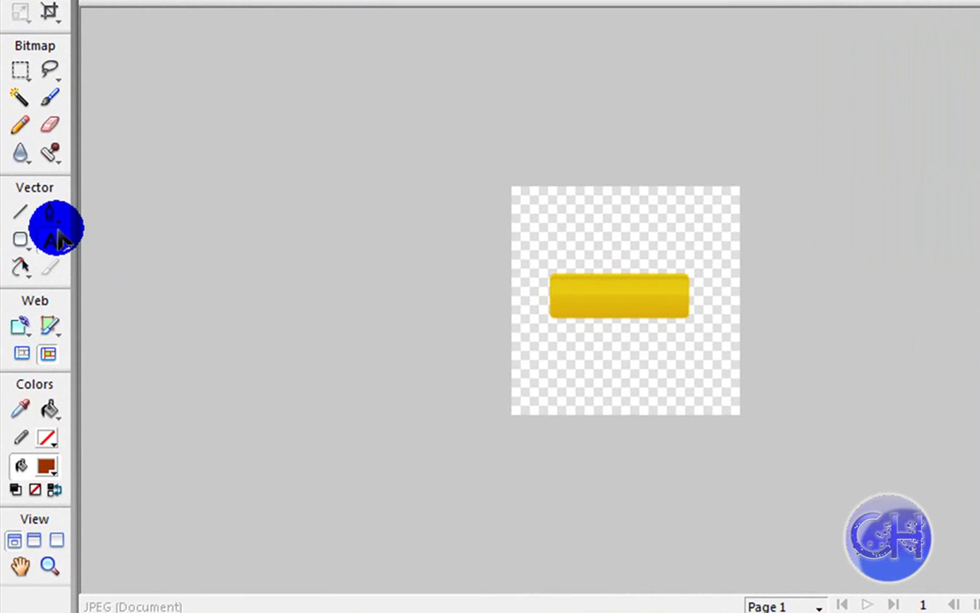
click(51, 238)
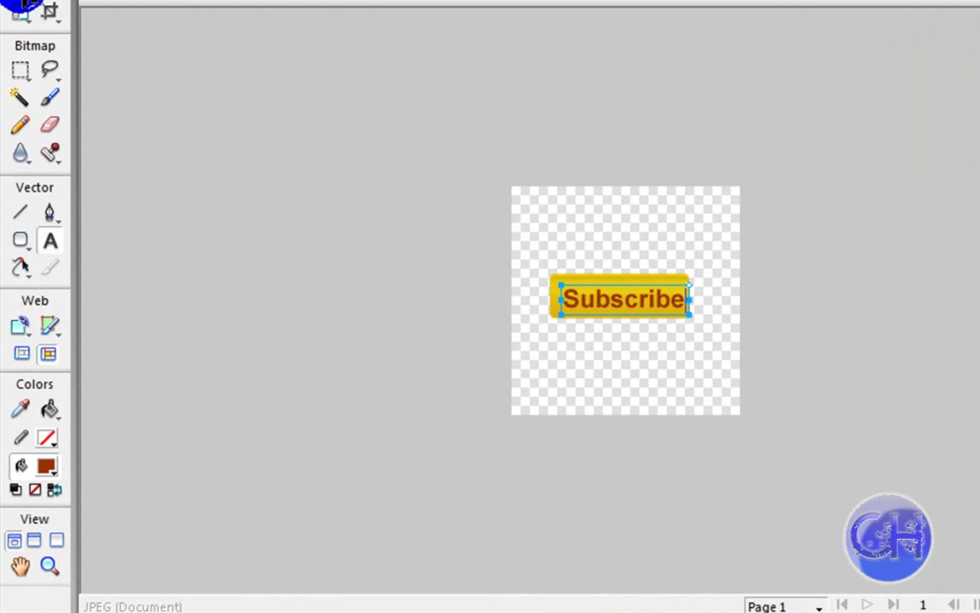
click(23, 8)
drag(601, 300, 599, 306)
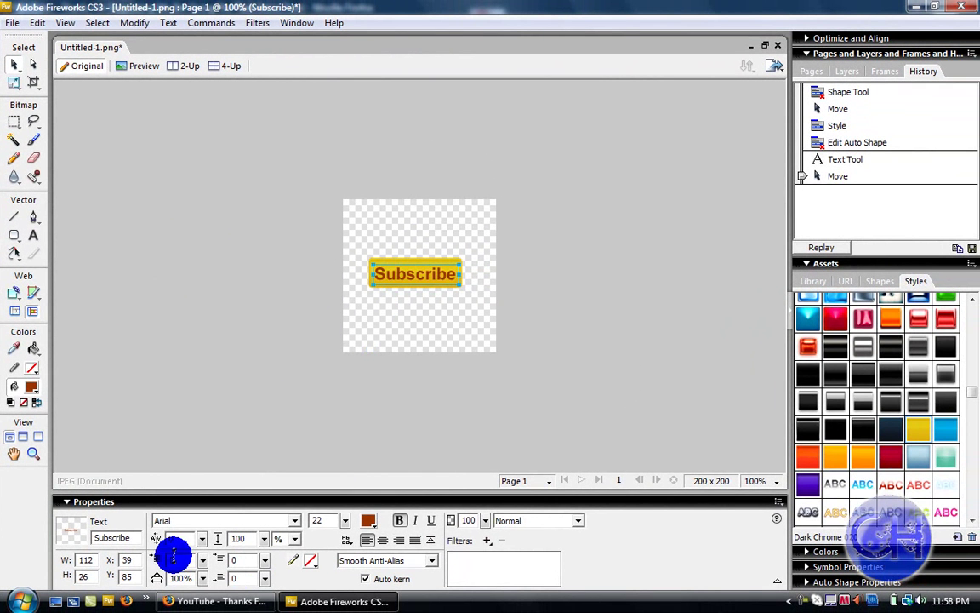
click(208, 520)
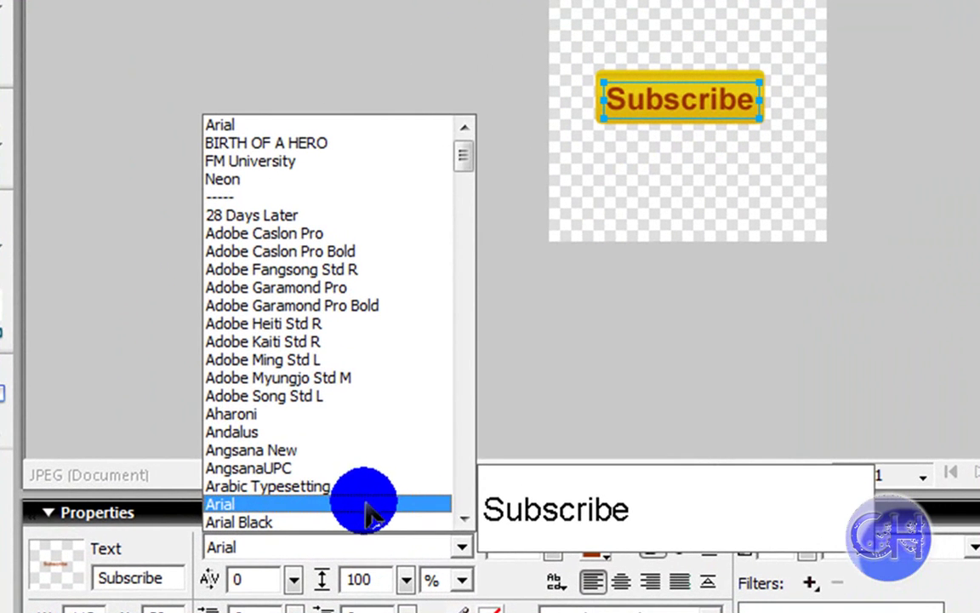
click(366, 510)
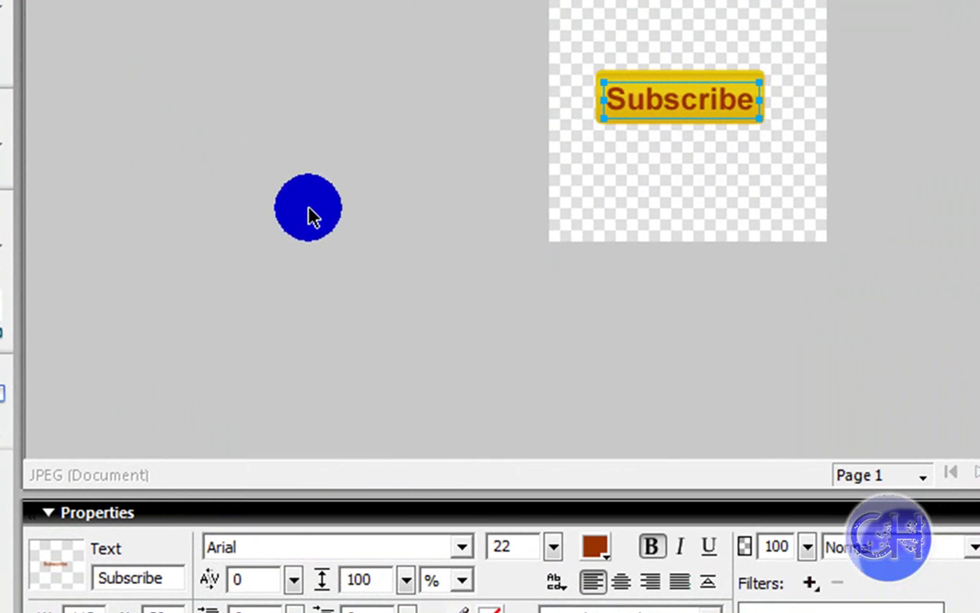
click(309, 212)
Step: Try a ready-made text style on Subscribe, then undo it with the History slider
click(540, 177)
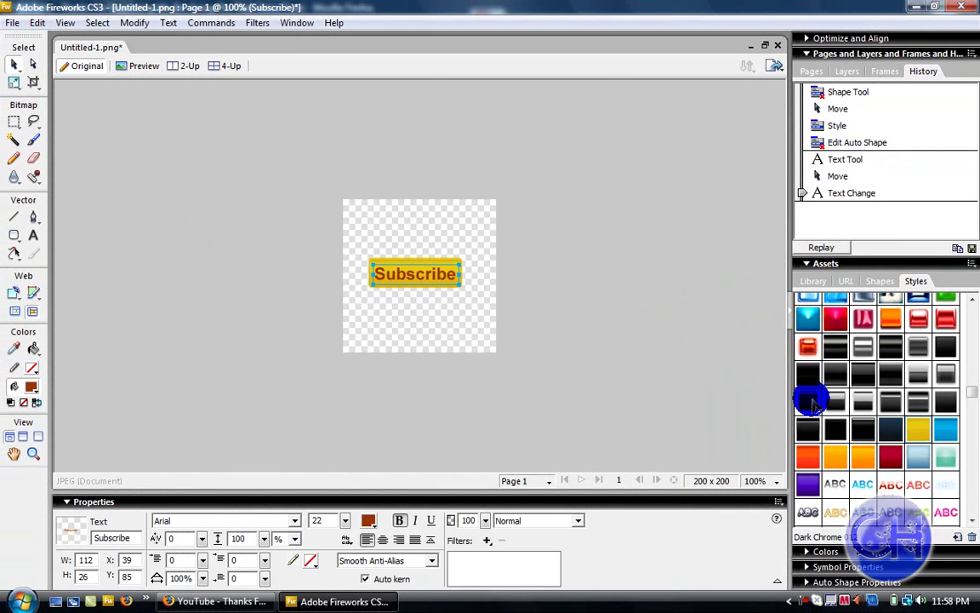
drag(972, 386, 971, 525)
click(915, 432)
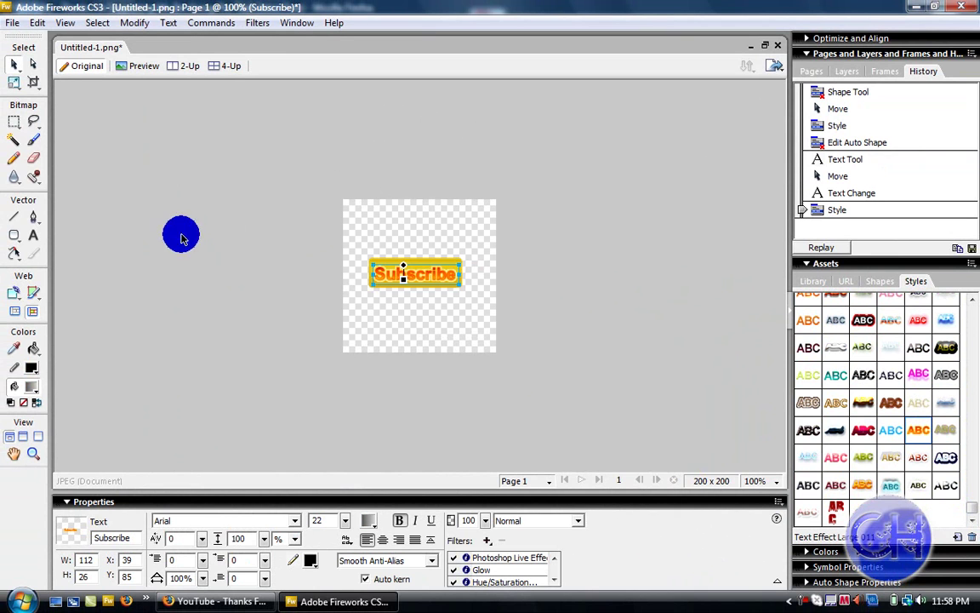
drag(808, 205, 800, 194)
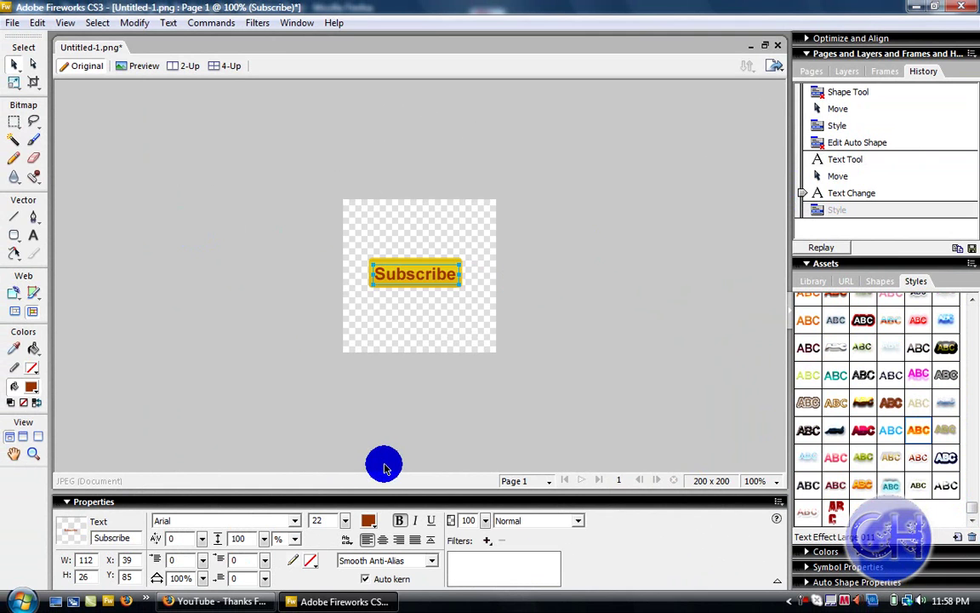
Step: Set the Subscribe text colour to brown #993300
click(370, 521)
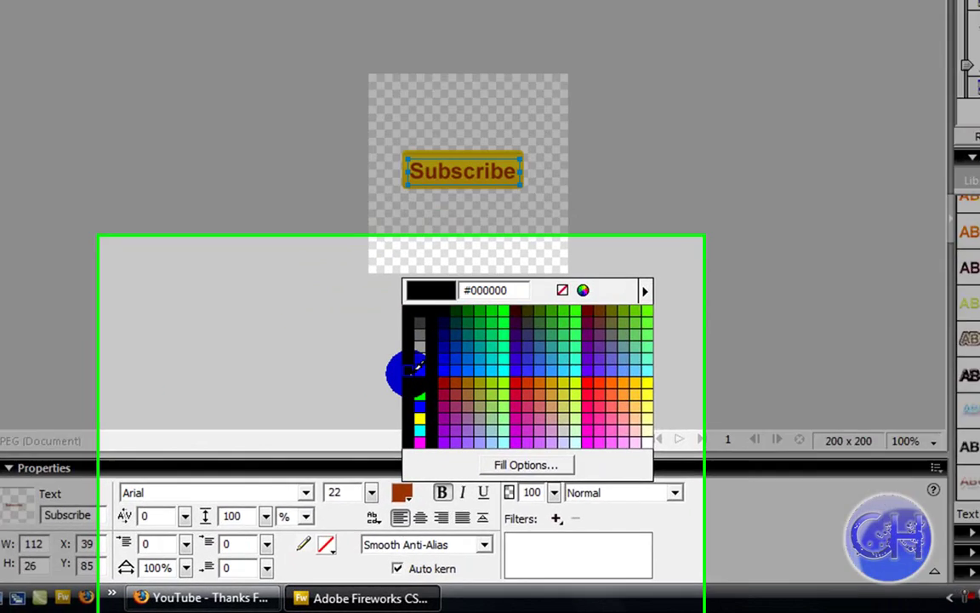
click(375, 434)
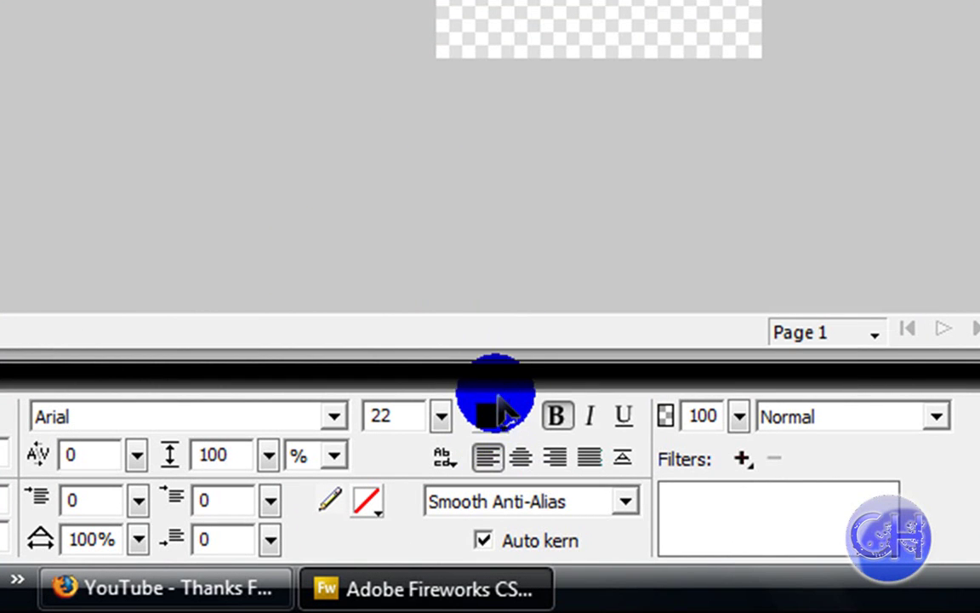
click(490, 425)
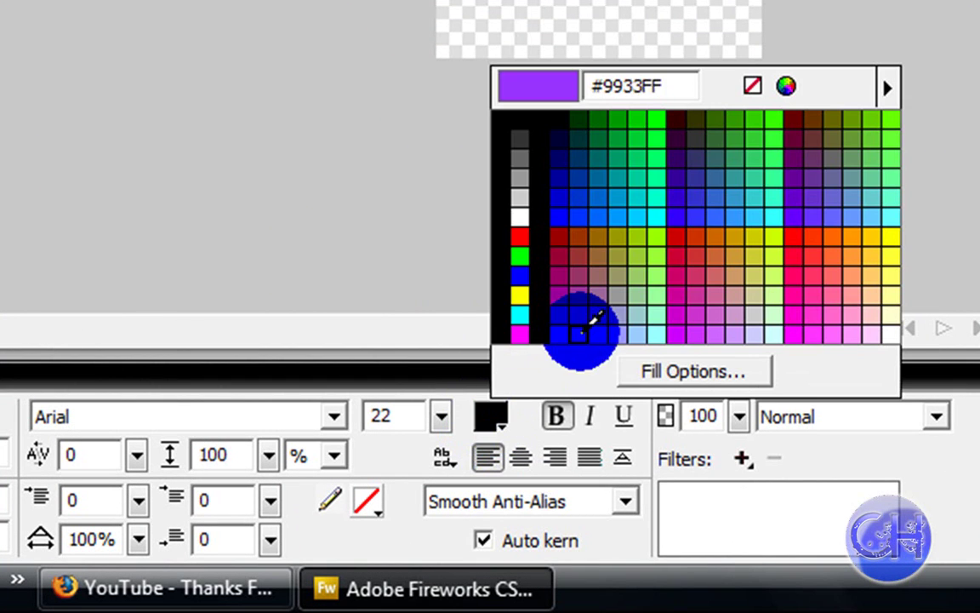
click(585, 219)
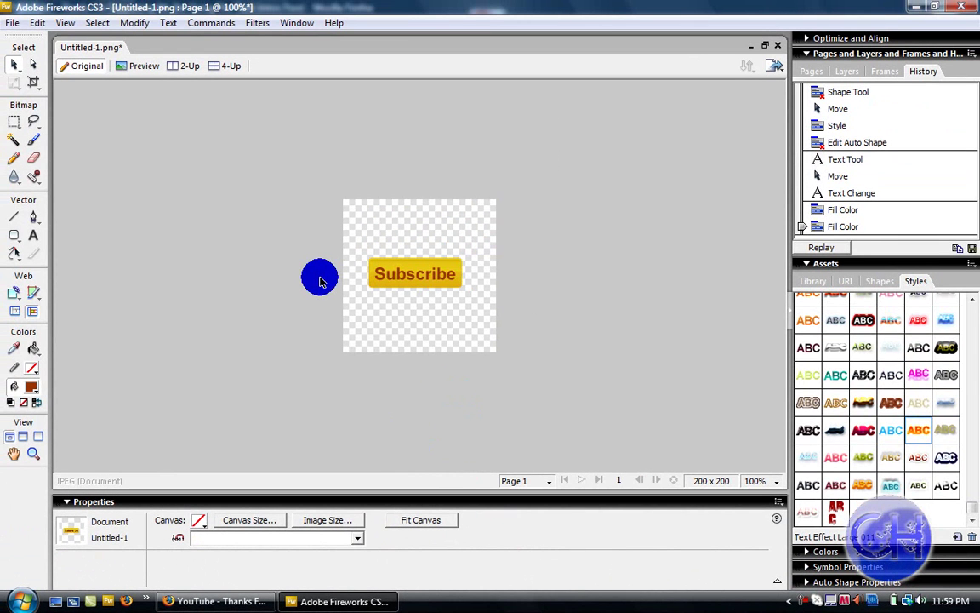
Step: Save the button as subscribe.png on the Desktop
click(13, 22)
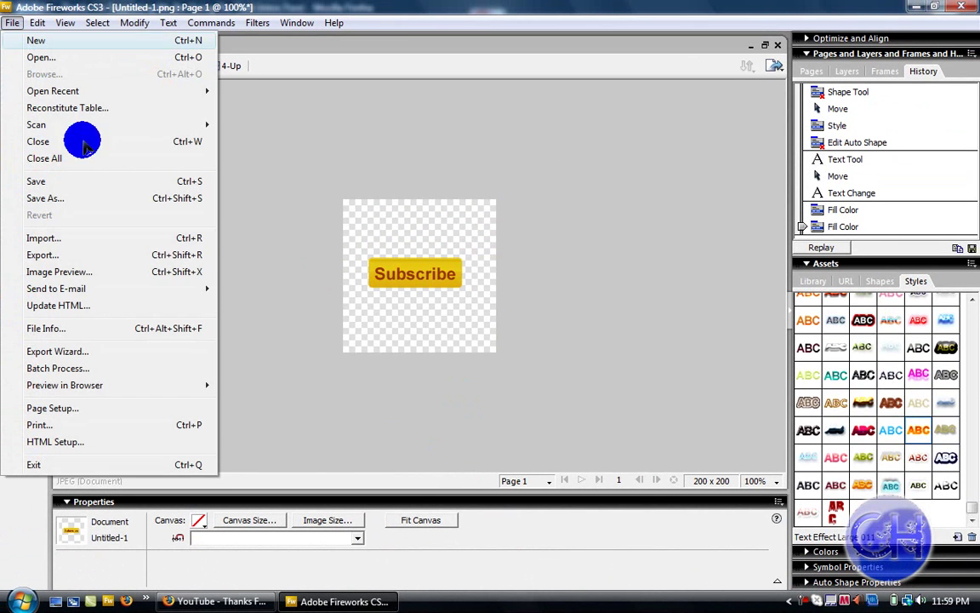
click(131, 197)
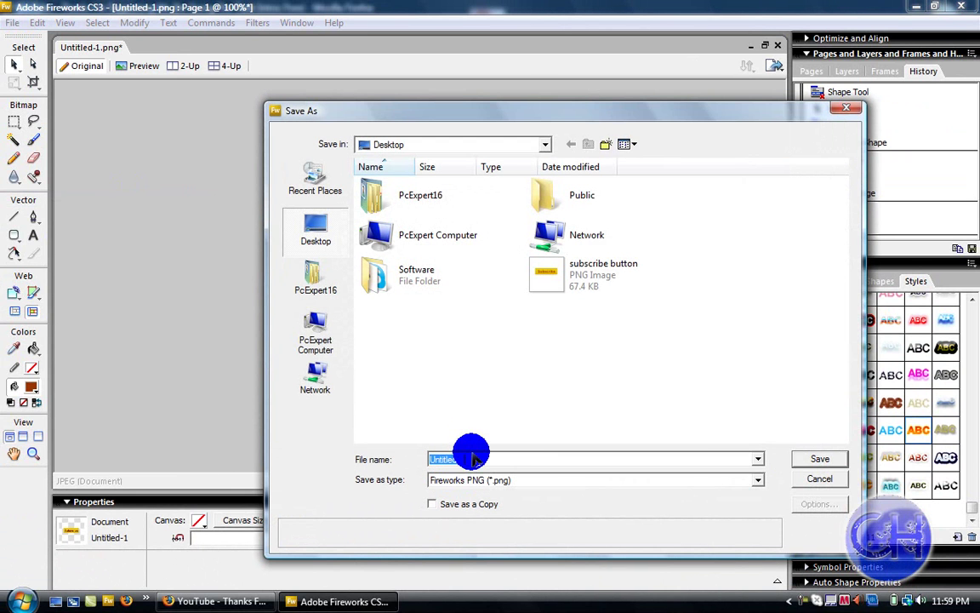
text(subsc)
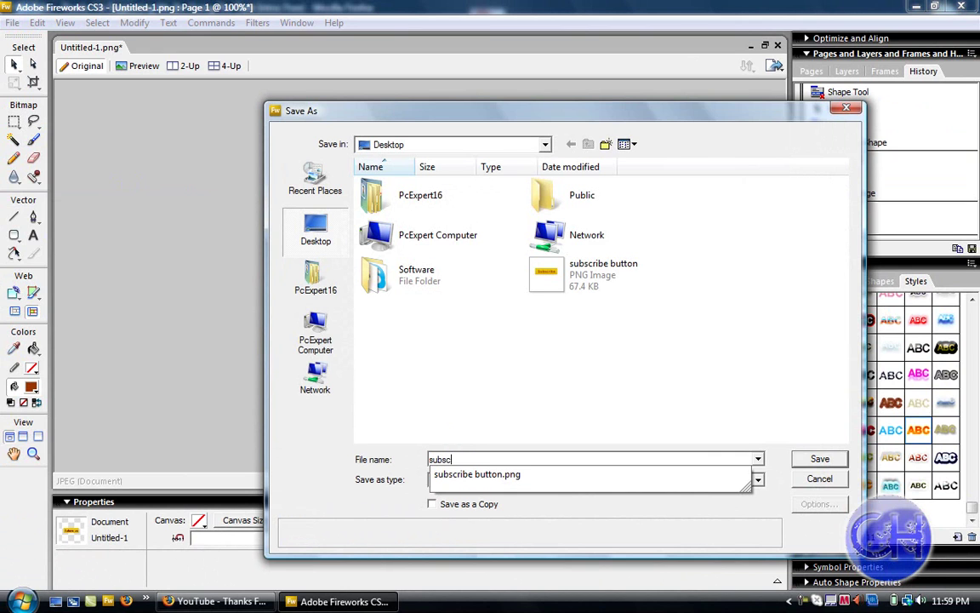
text(ribe)
click(502, 322)
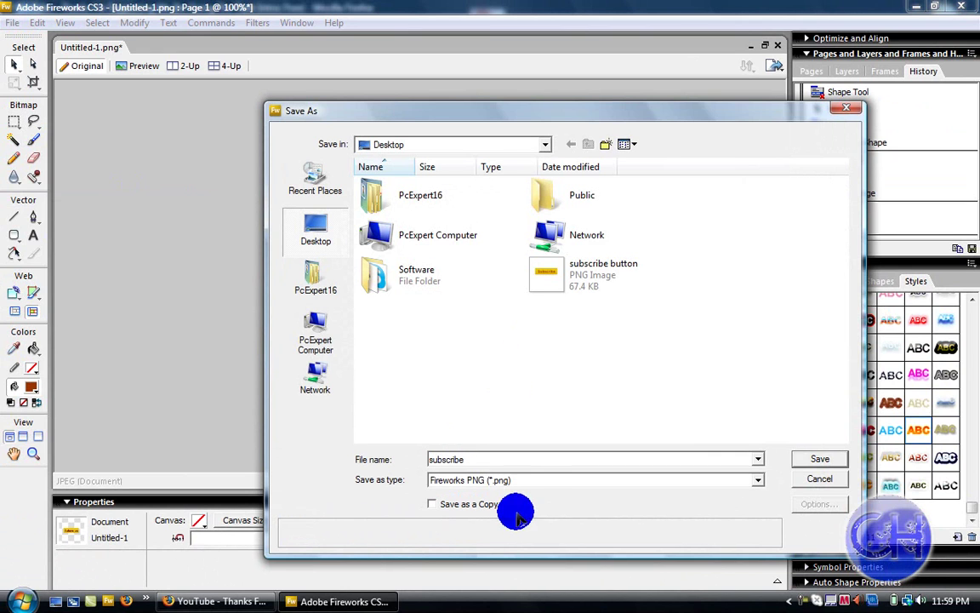
click(815, 461)
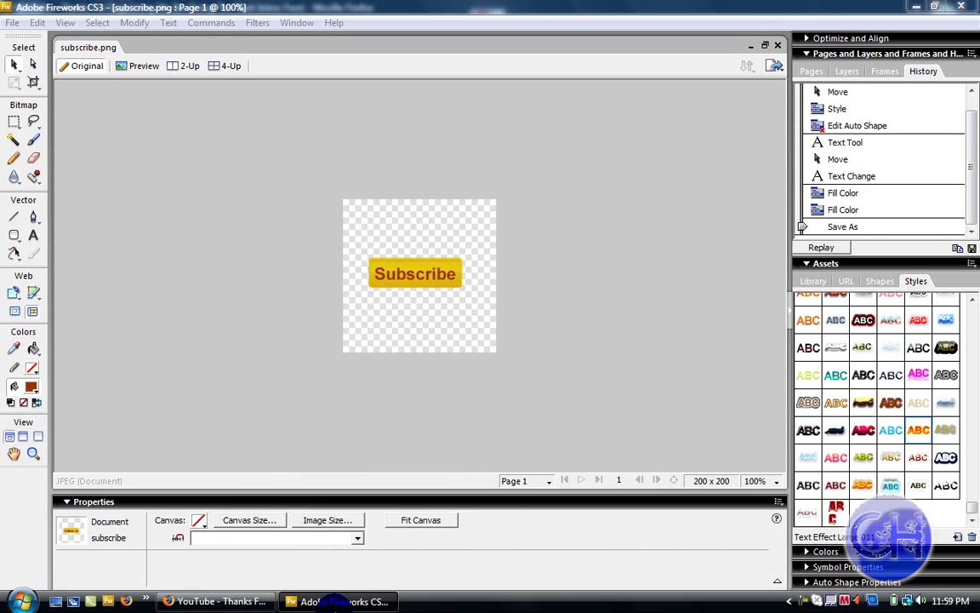
Step: Preview subscribe.png in Photo Gallery, close it, and delete the file to the Recycle Bin
click(177, 601)
click(177, 601)
double_click(27, 113)
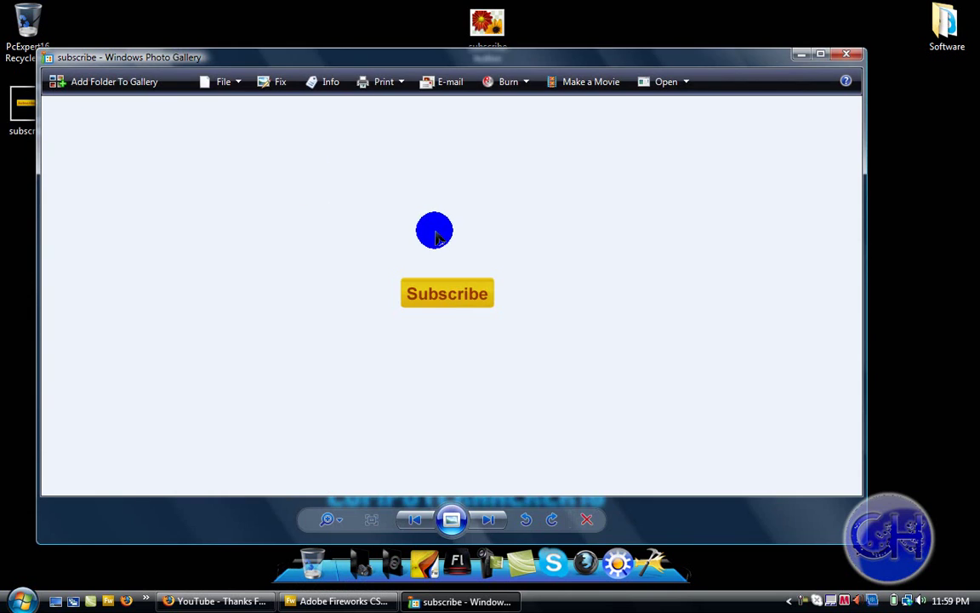
key(alt+F4)
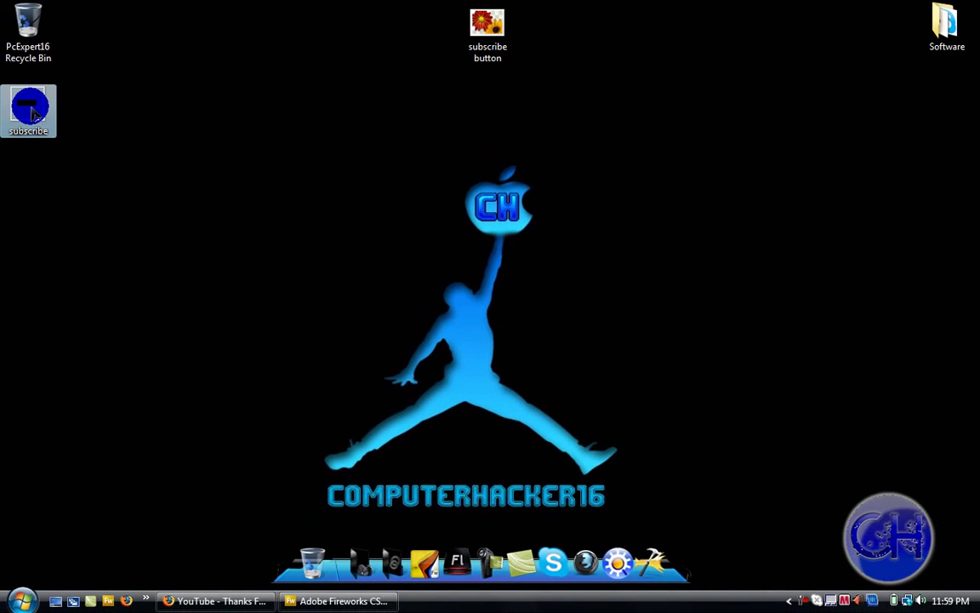
key(Delete)
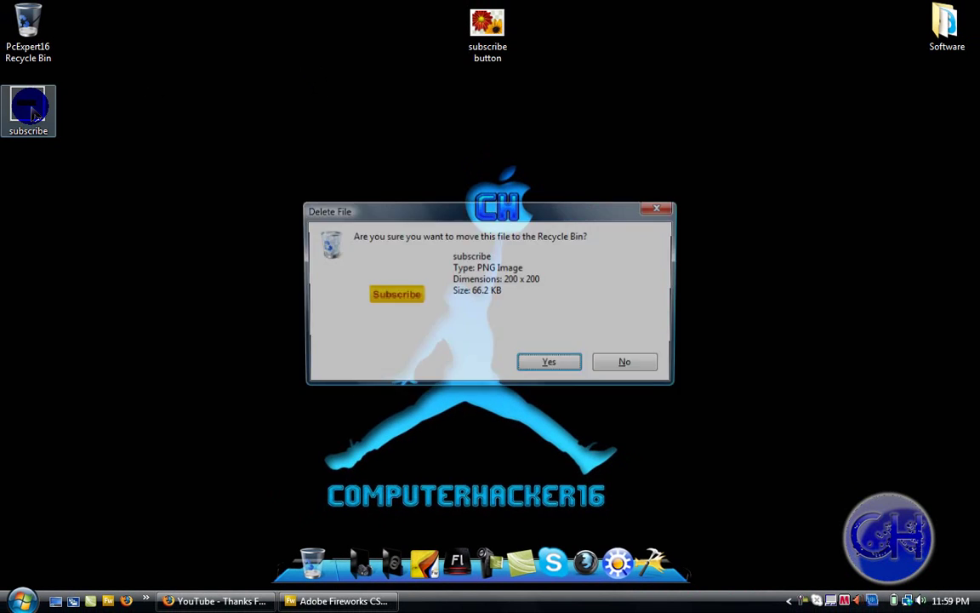
key(Return)
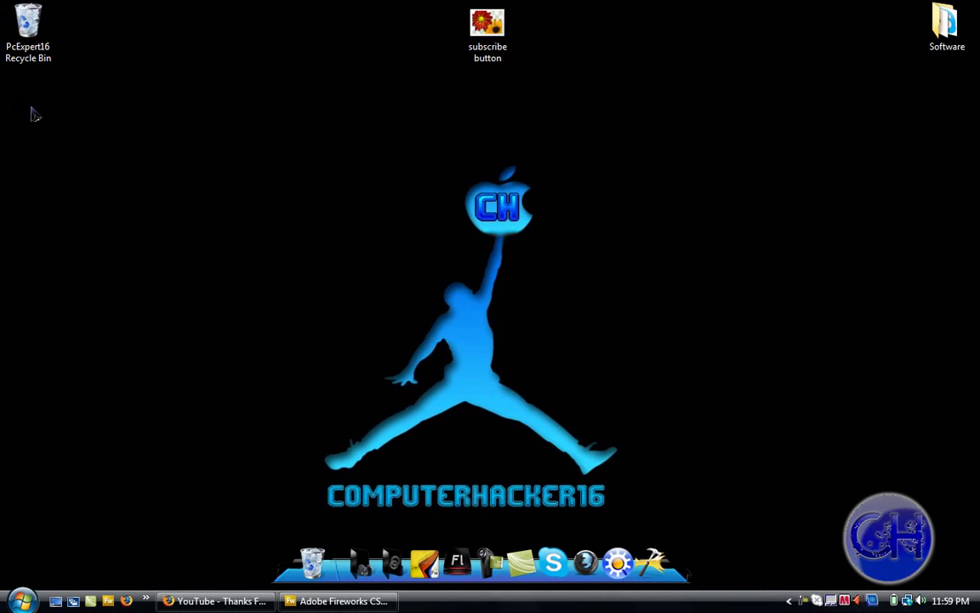